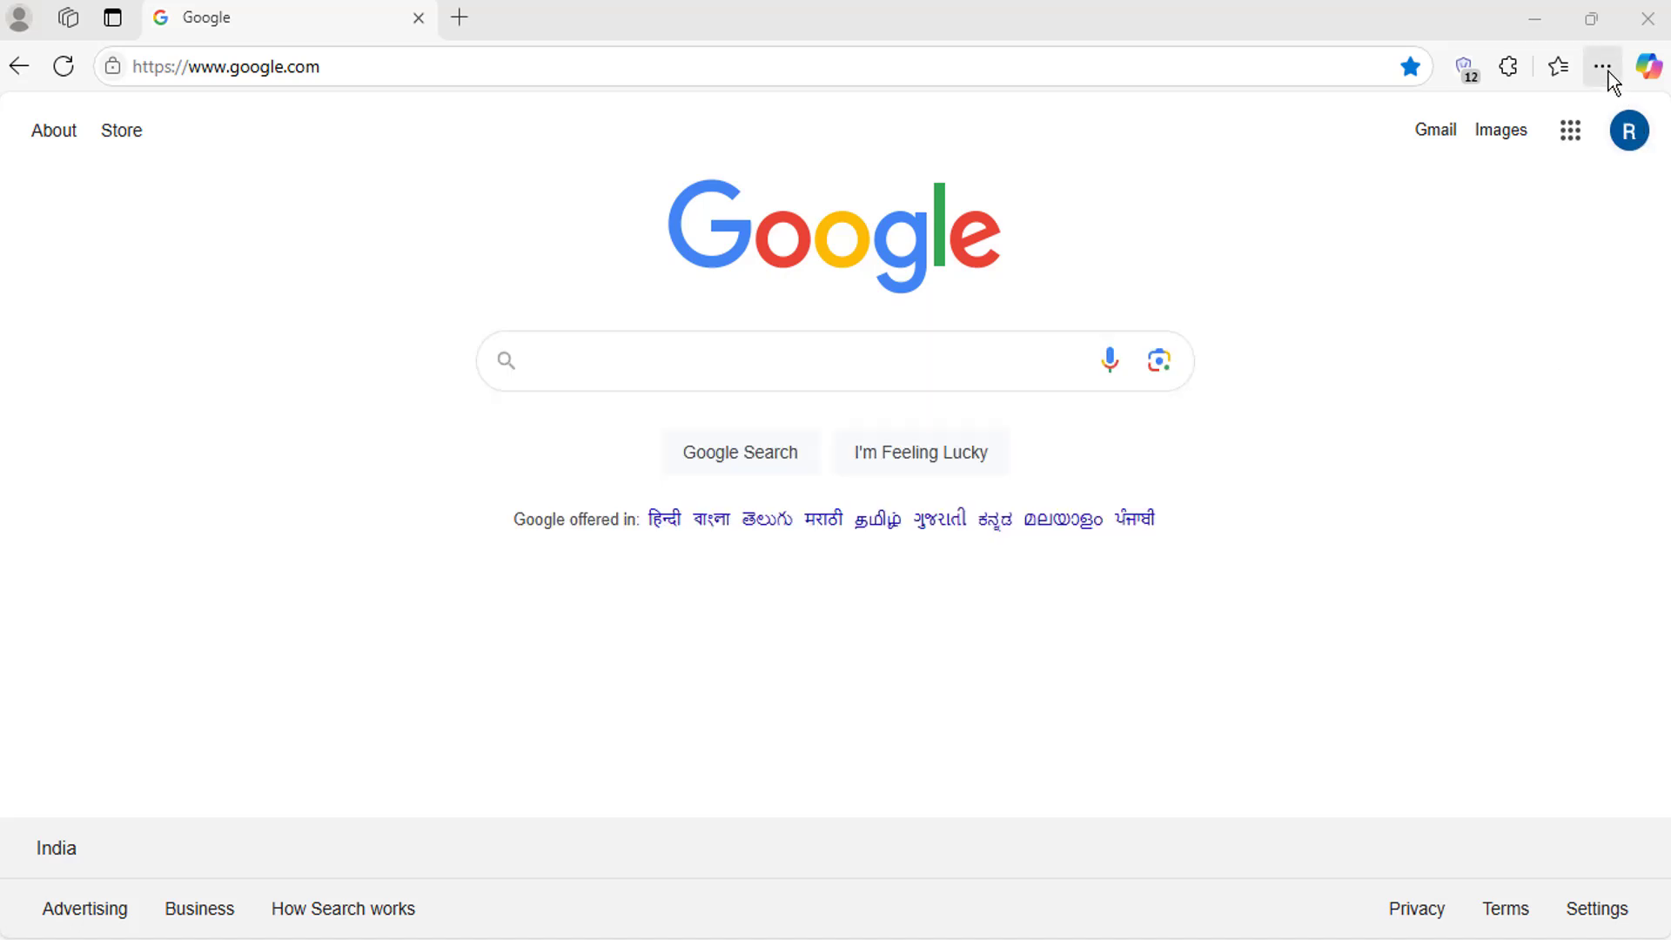
In Default browser settings, set 'Allow sites to be reloaded in IE mode' to Allow.
{"action": "left_click", "coordinate": [1602, 66]}
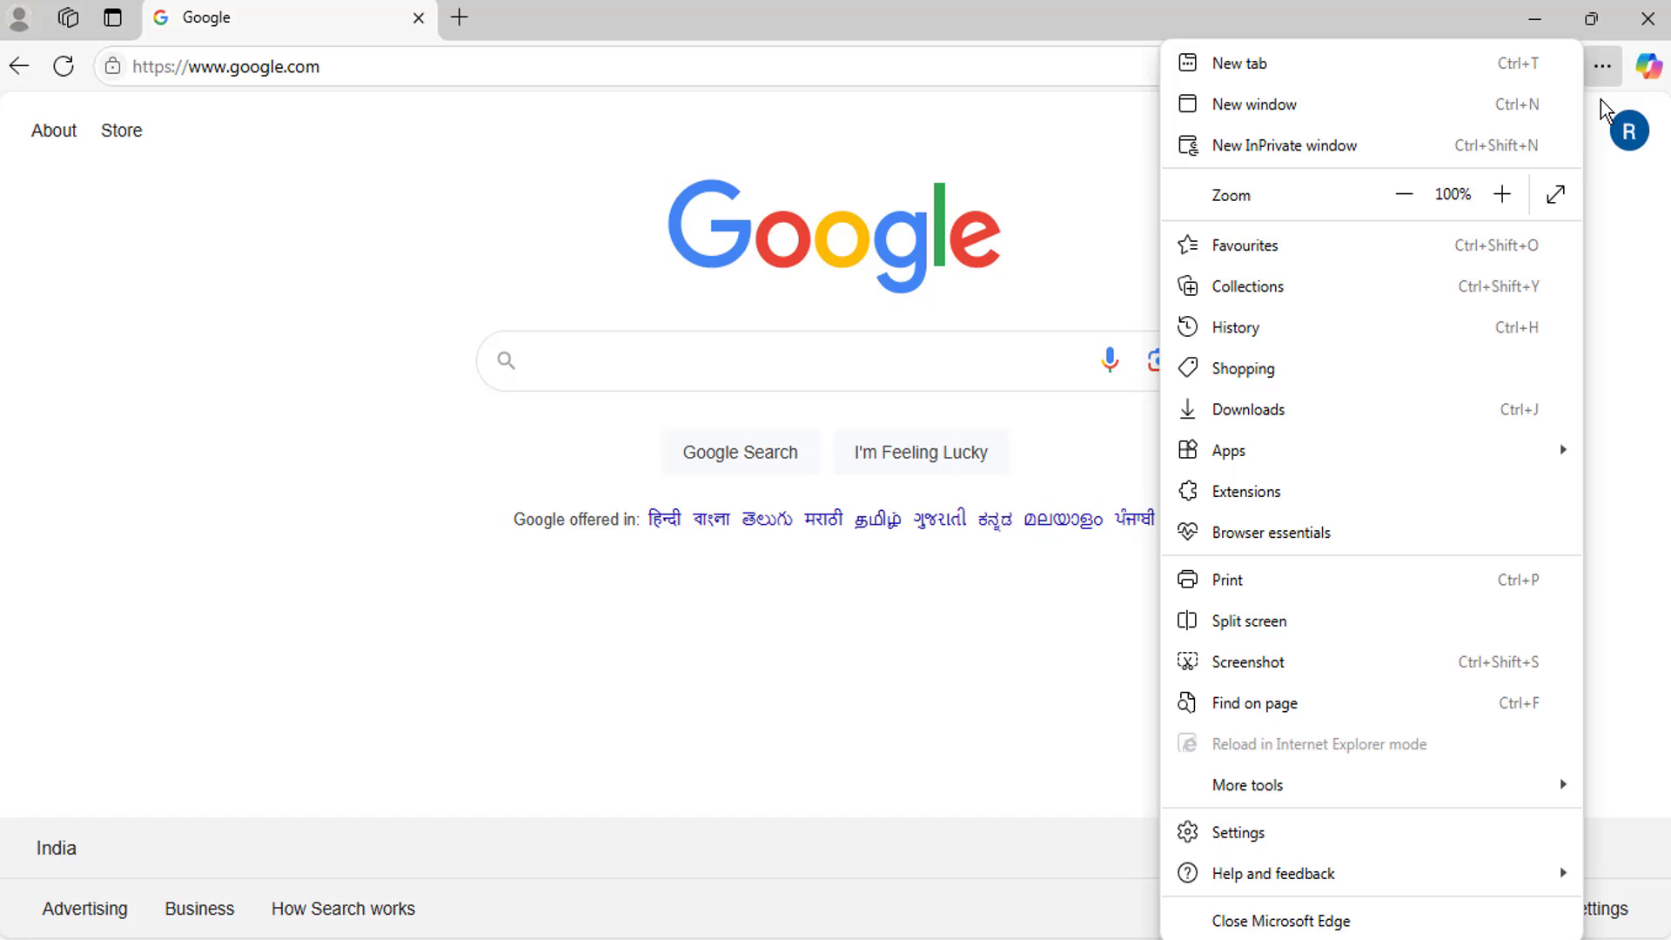
{"action": "left_click", "coordinate": [1331, 851]}
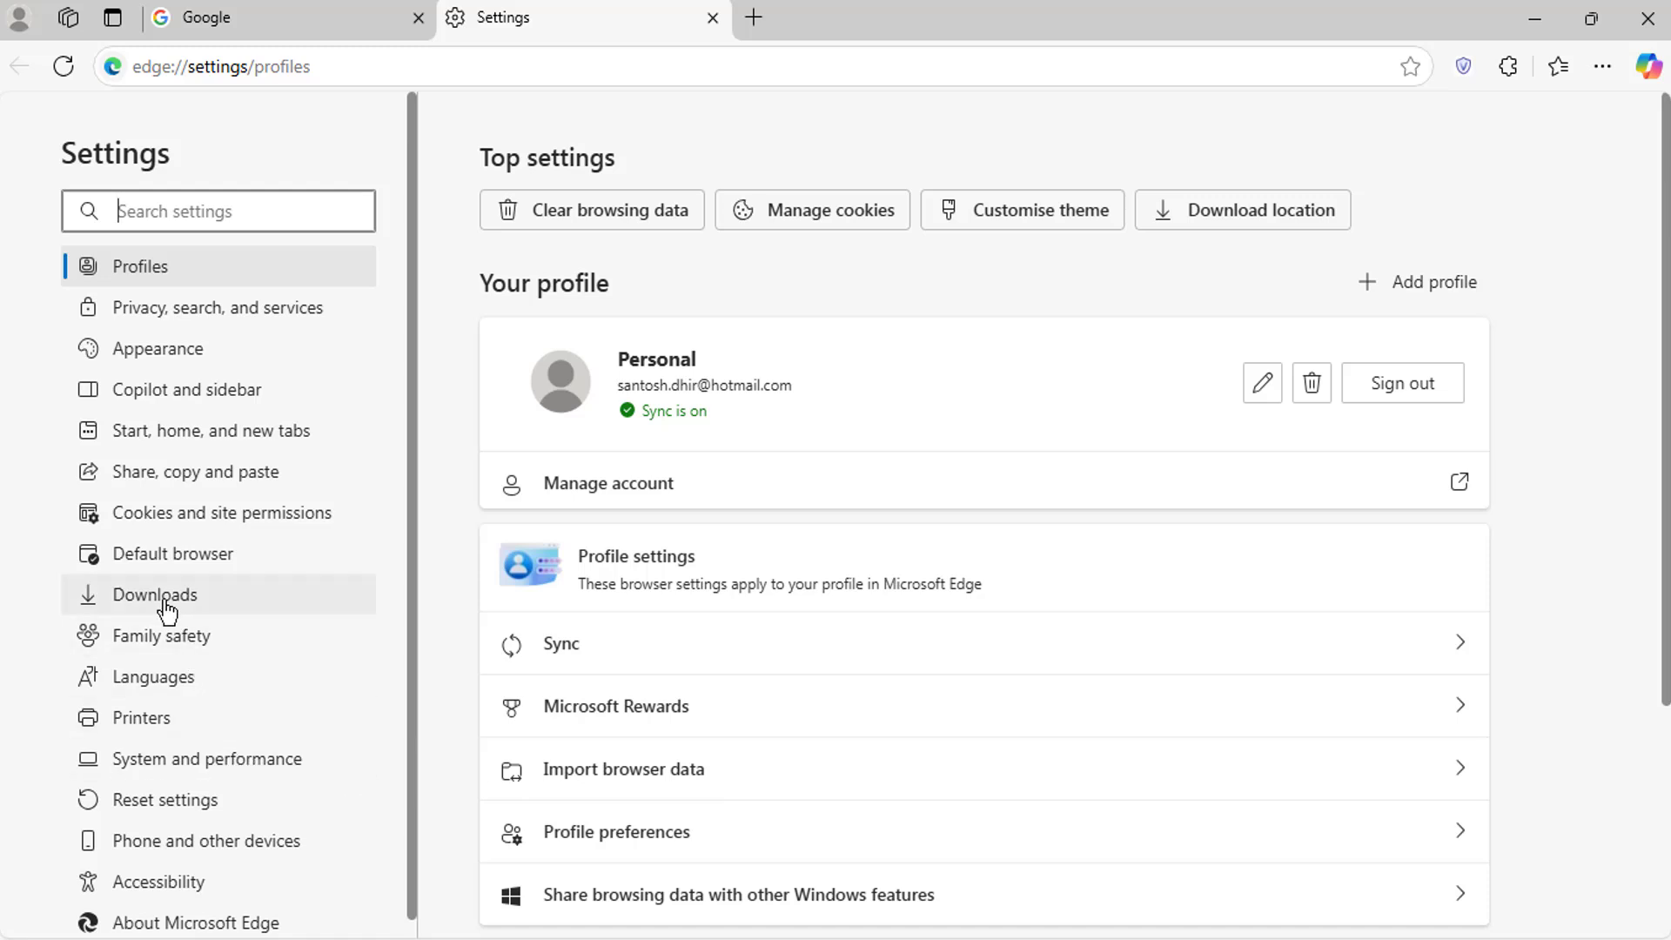
{"action": "left_click", "coordinate": [158, 559]}
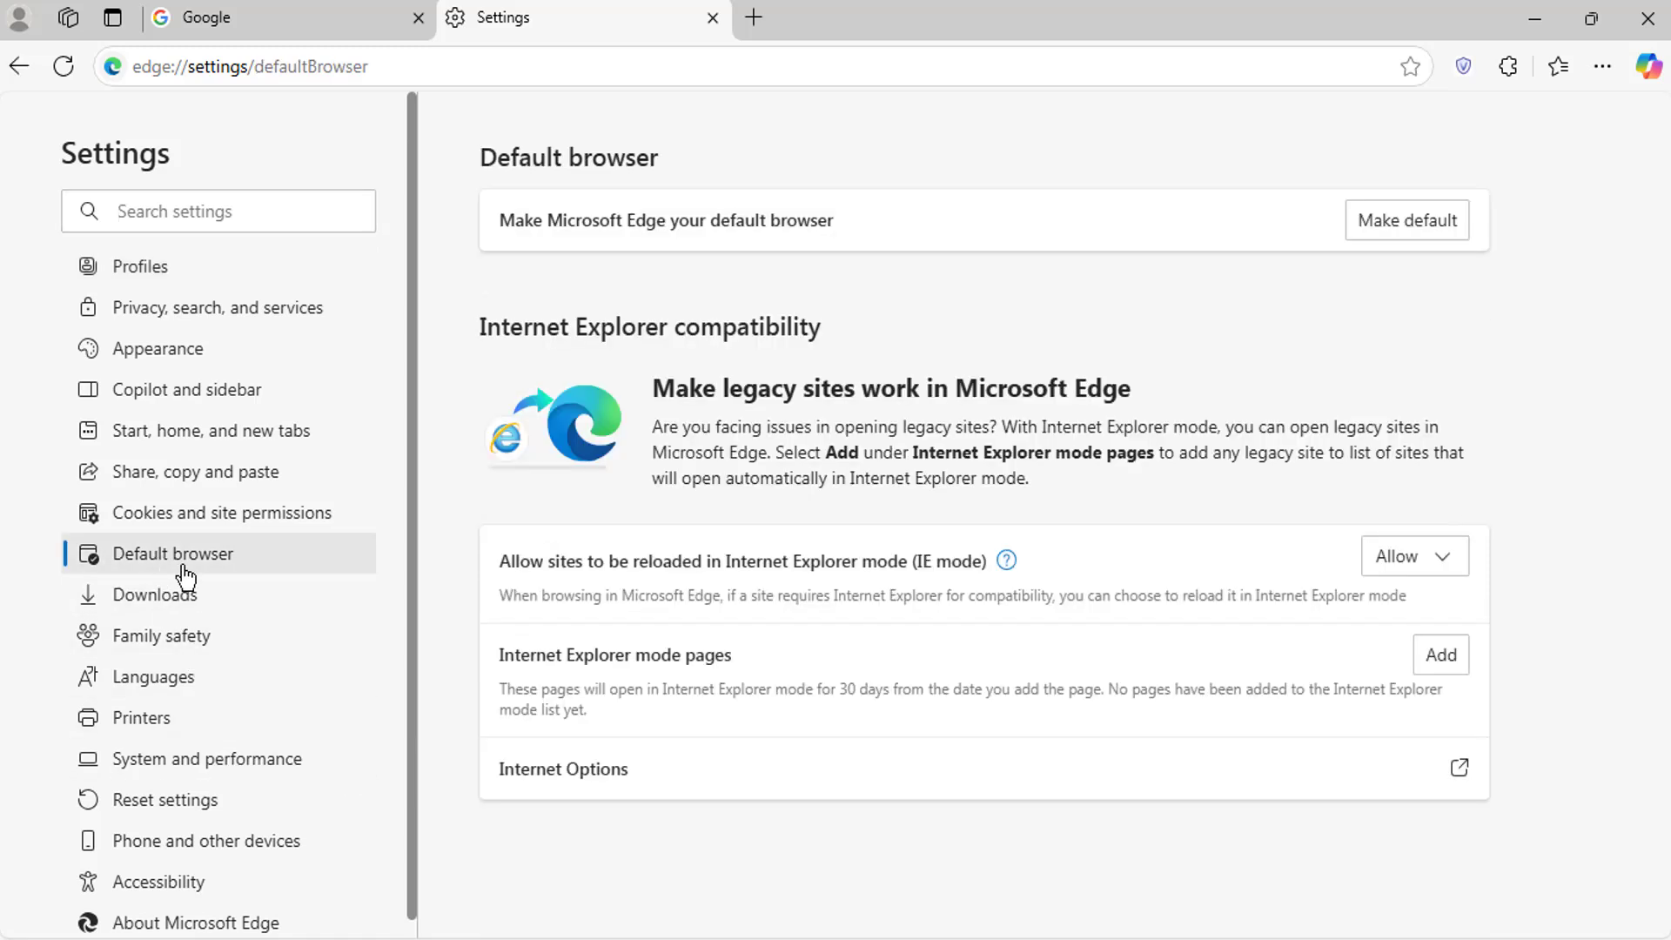
{"action": "left_click", "coordinate": [1384, 559]}
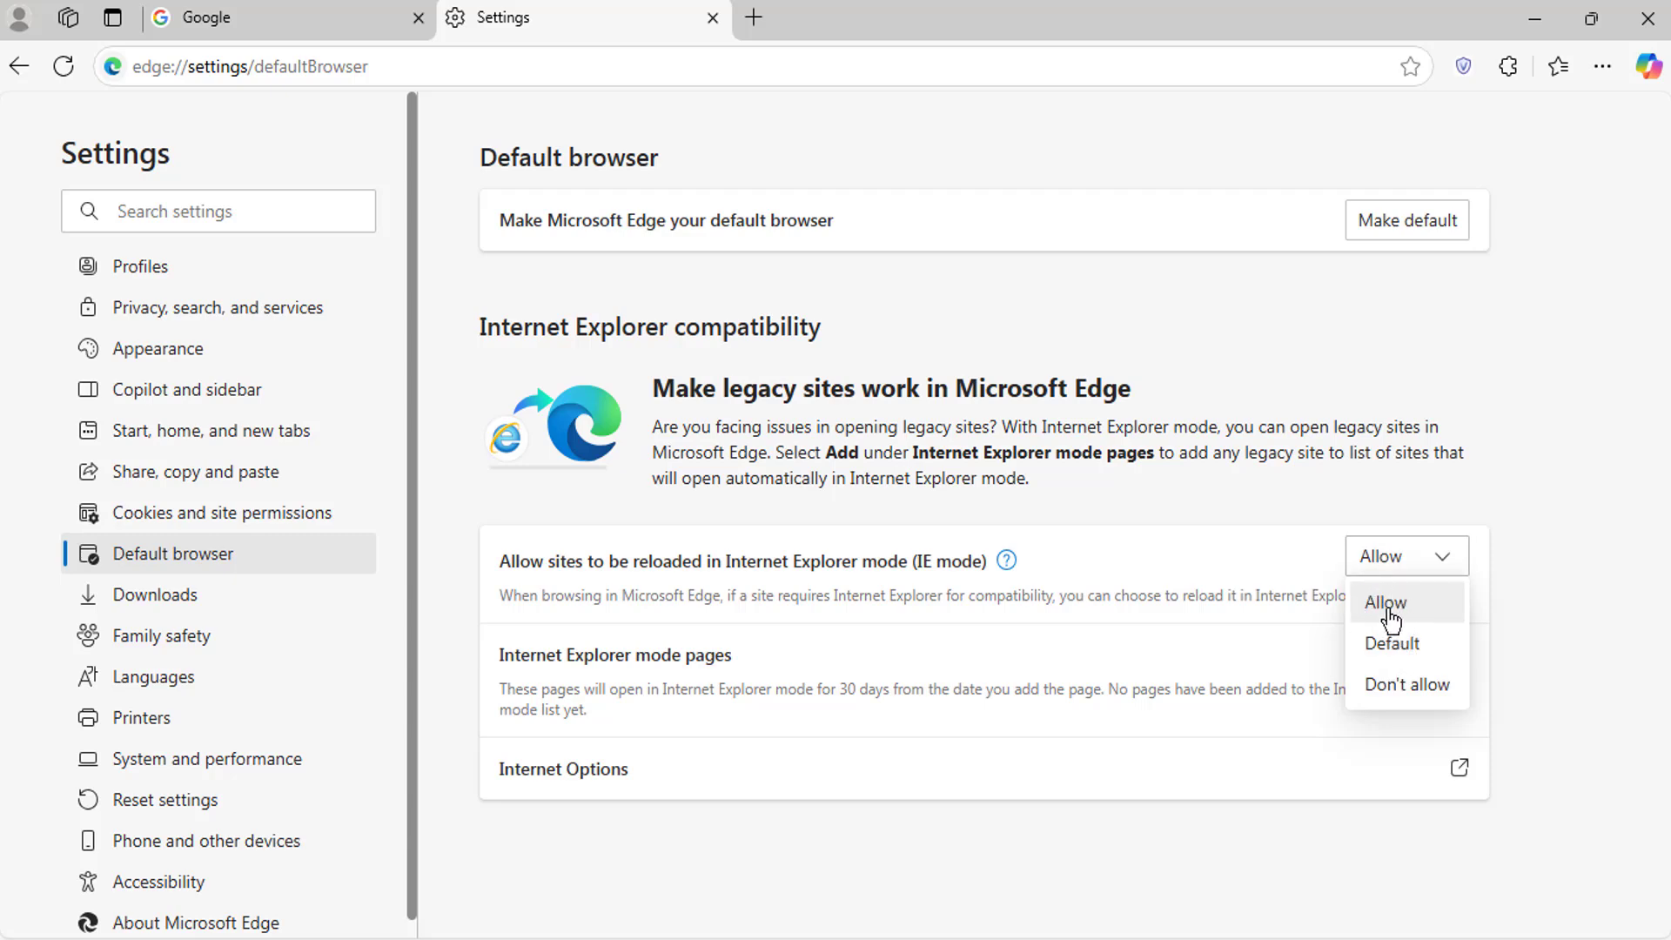
{"action": "left_click", "coordinate": [1386, 603]}
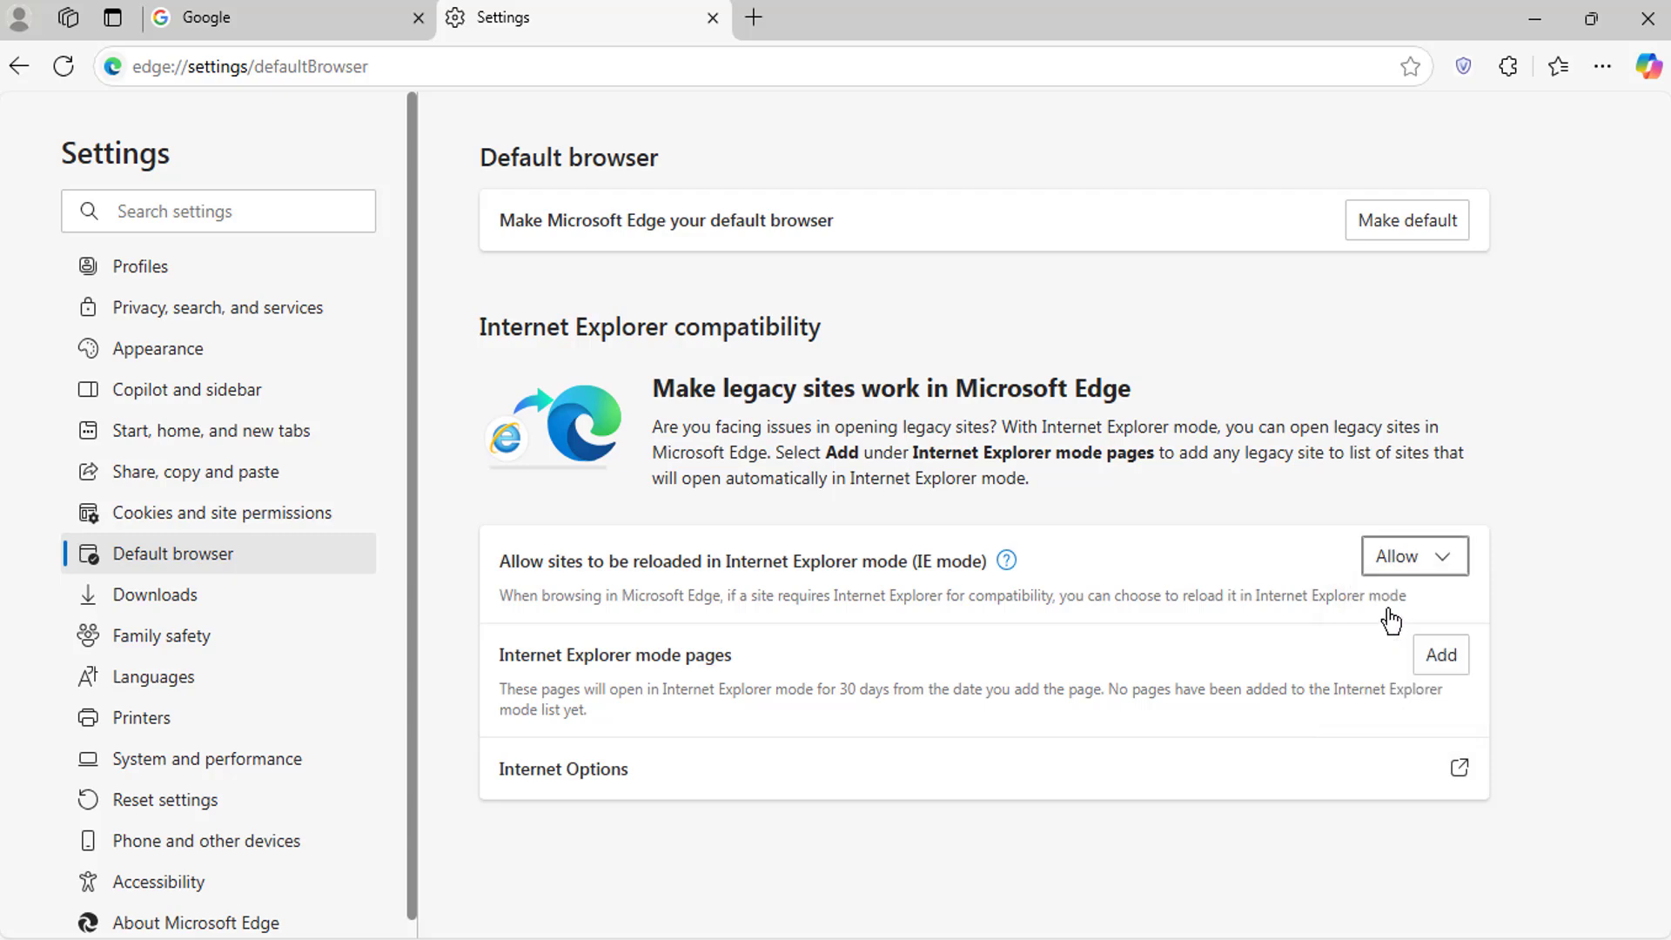
{"action": "left_click", "coordinate": [1441, 655]}
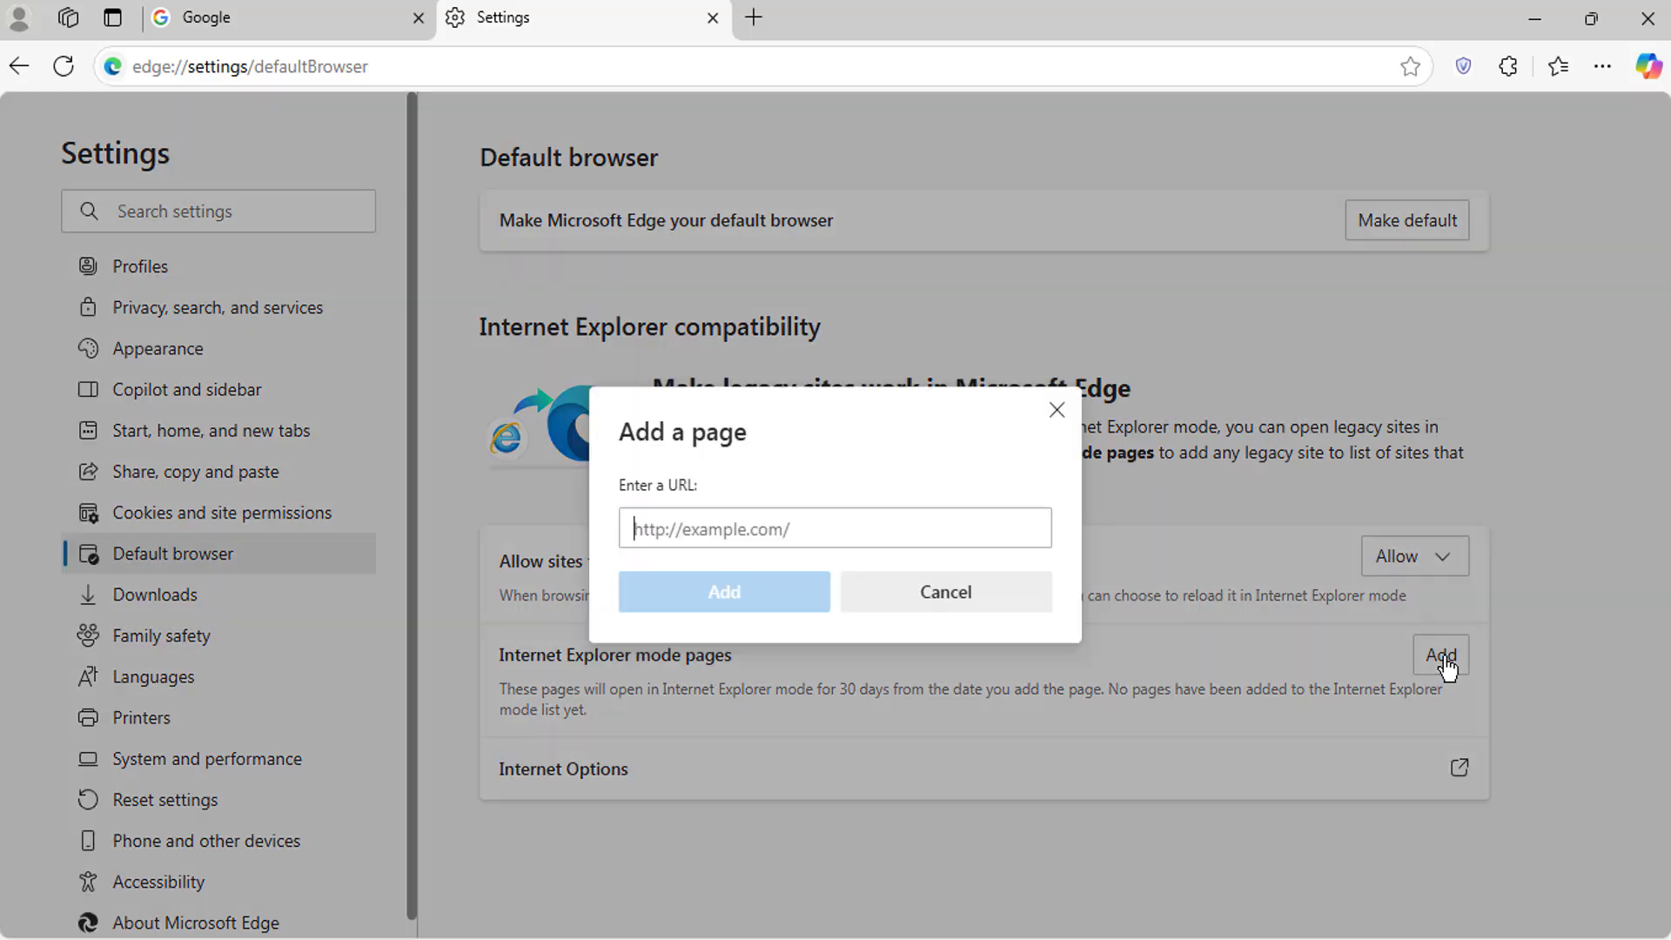
{"action": "type", "text": "https://moviemaker.minitool.com/"}
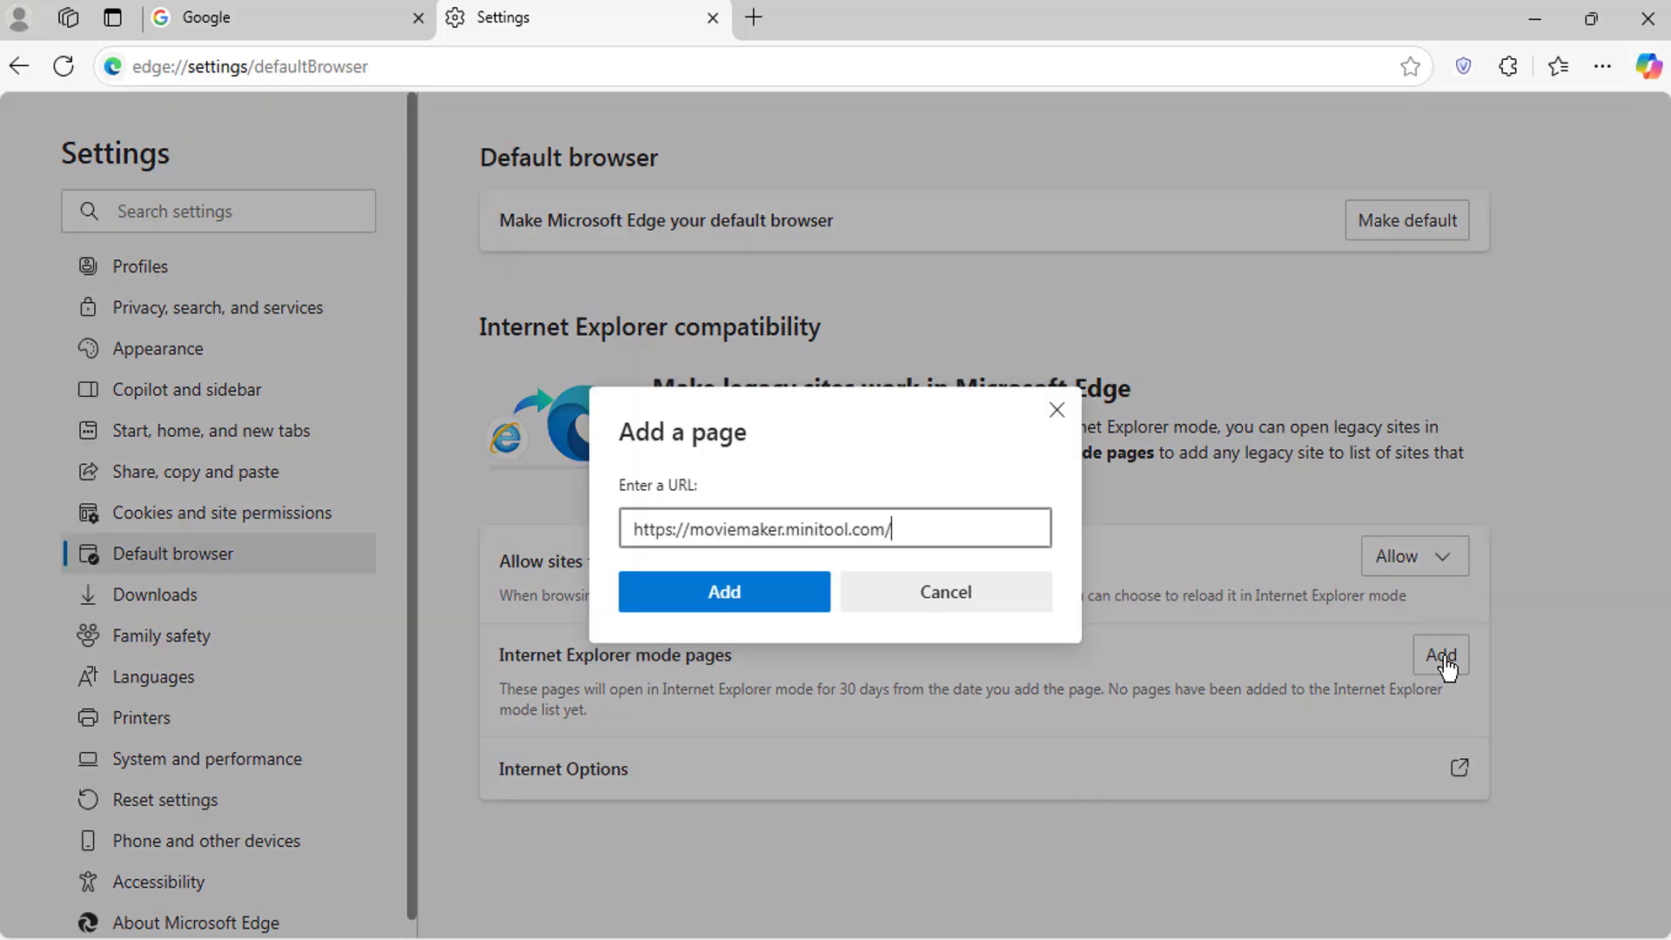
{"action": "triple_click", "coordinate": [915, 528]}
{"action": "key", "text": "ctrl+c"}
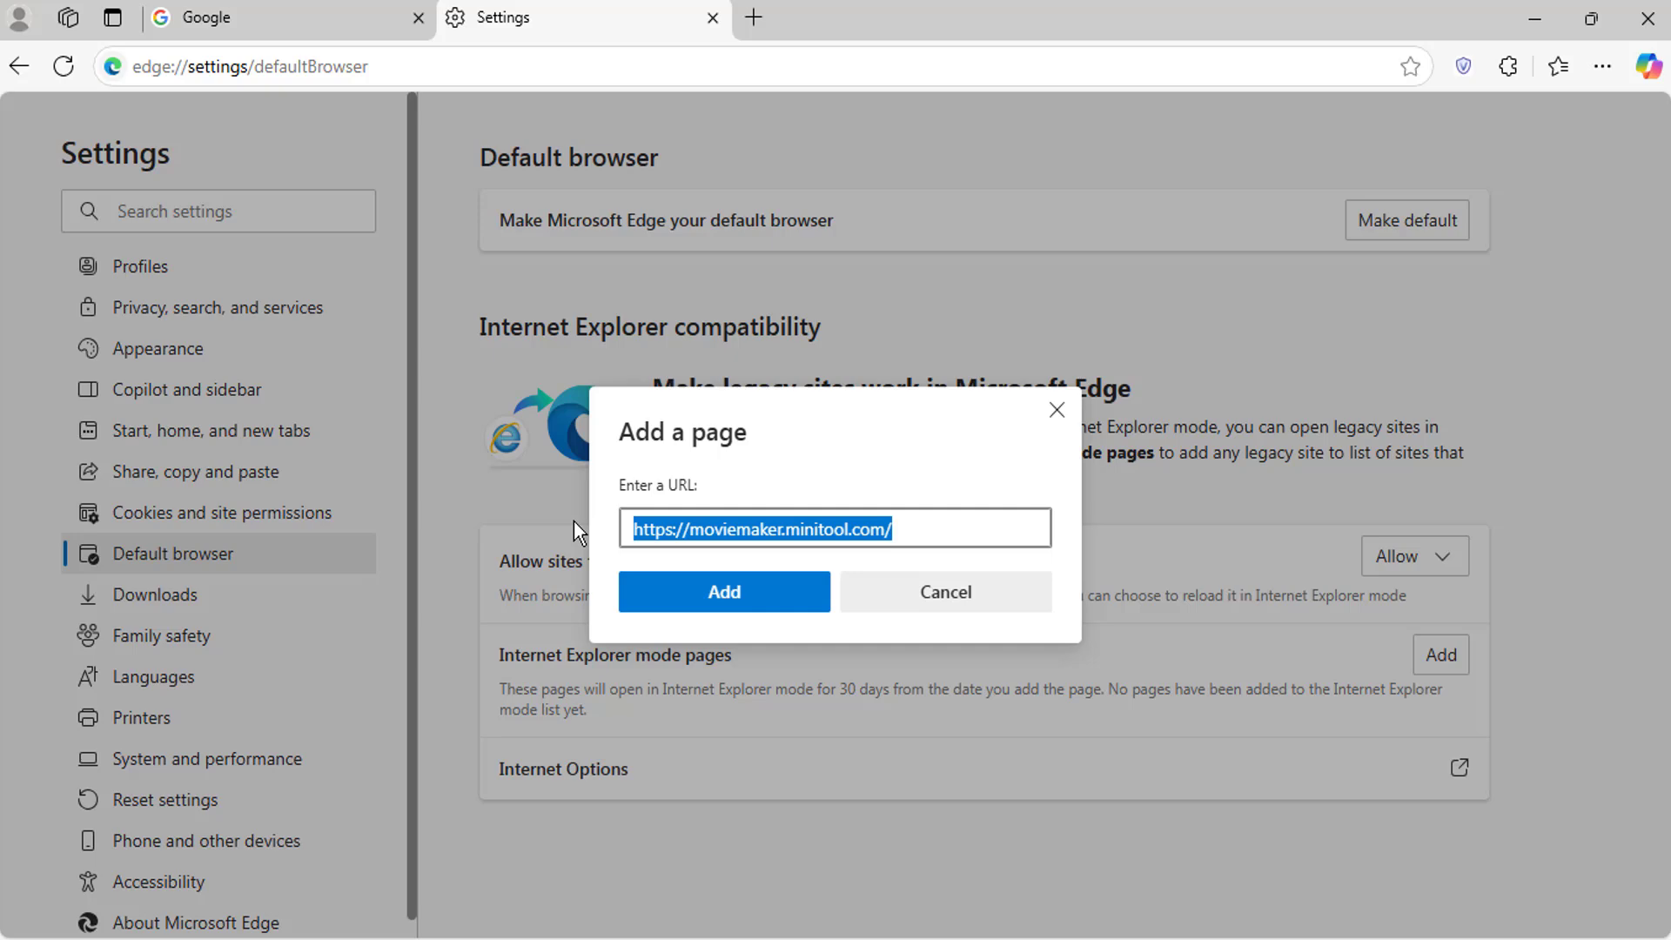
{"action": "left_click", "coordinate": [698, 598]}
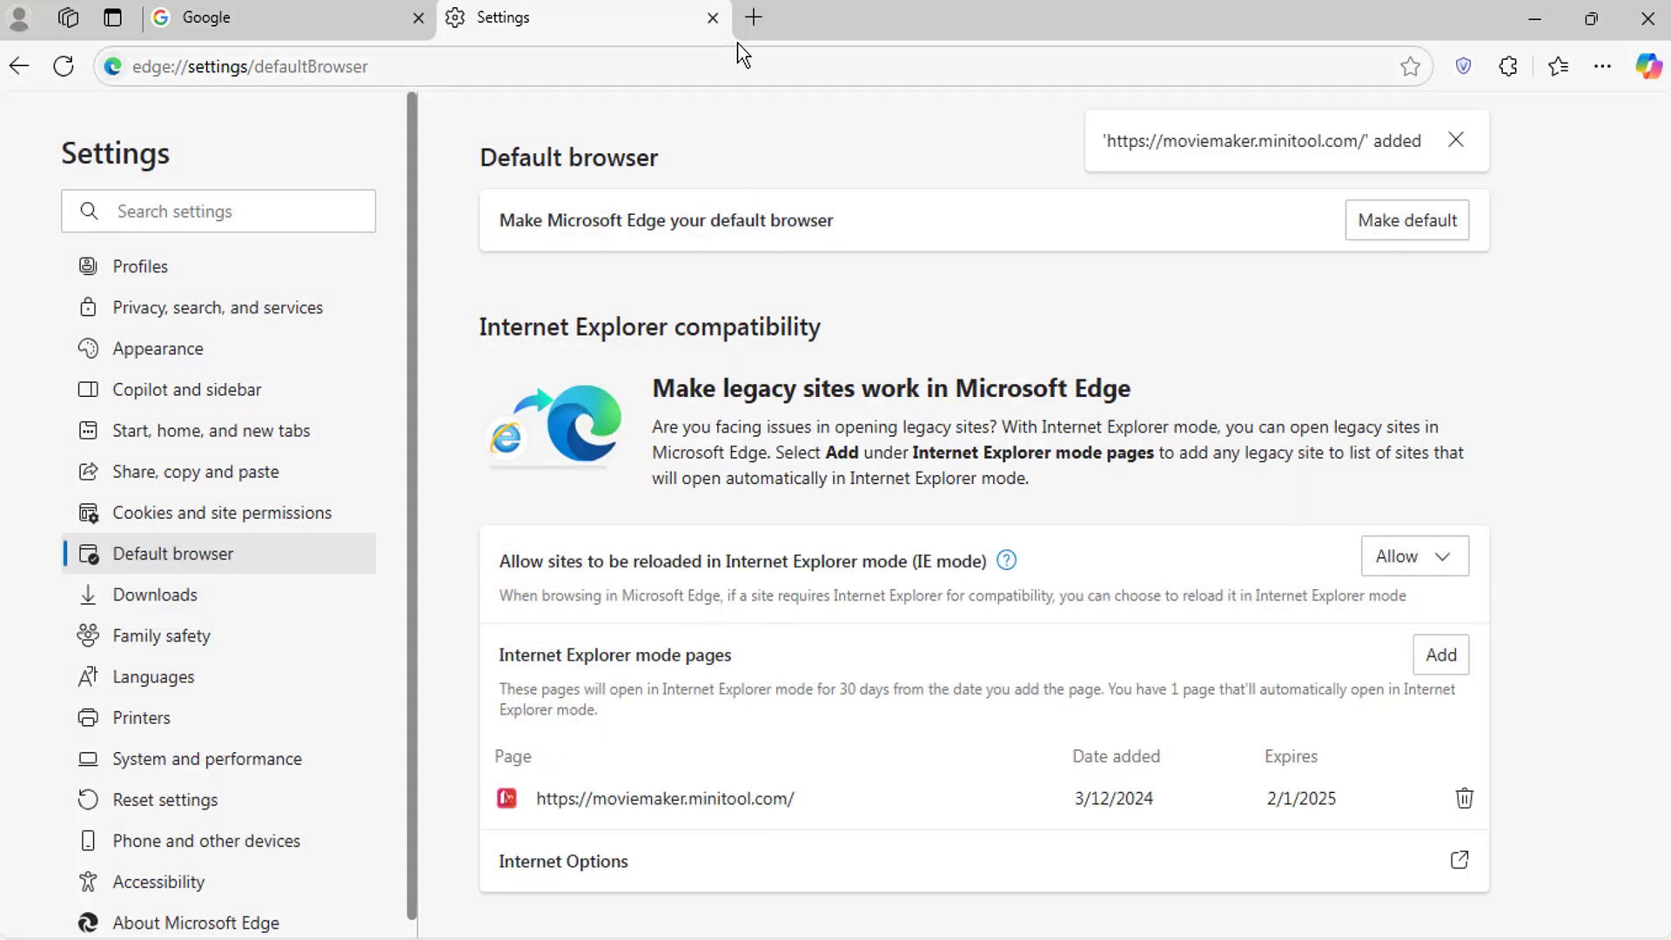
Load moviemaker.minitool.com in a new tab so it opens in IE mode.
{"action": "left_click", "coordinate": [752, 17]}
{"action": "key", "text": "ctrl+v"}
{"action": "key", "text": "Return"}
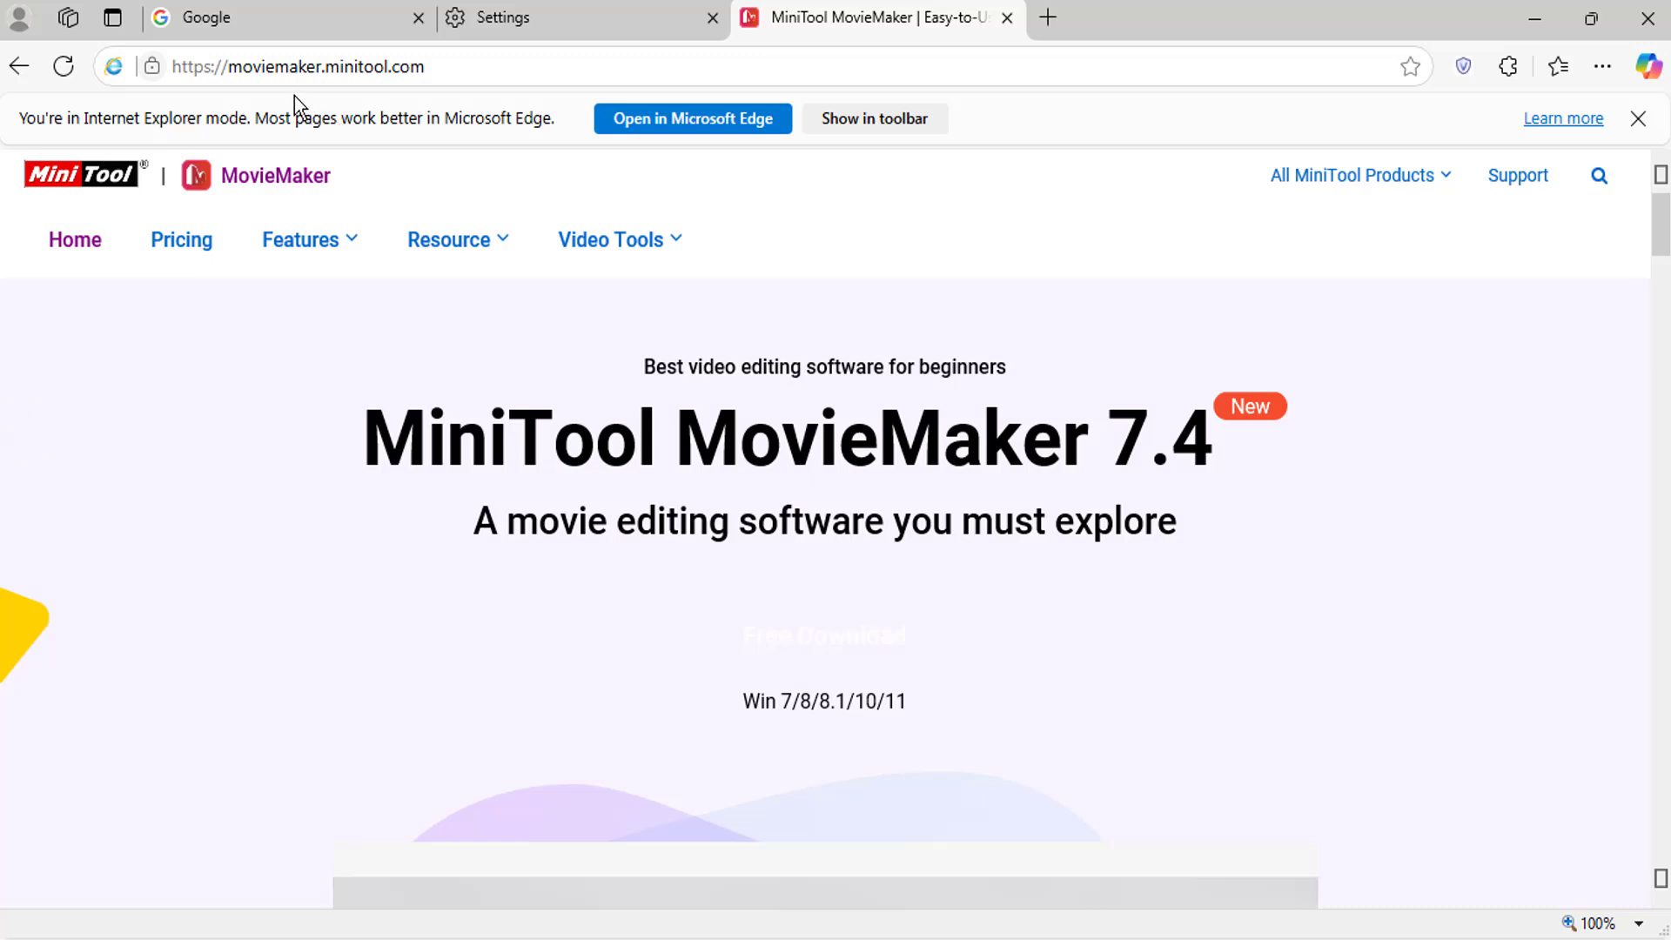